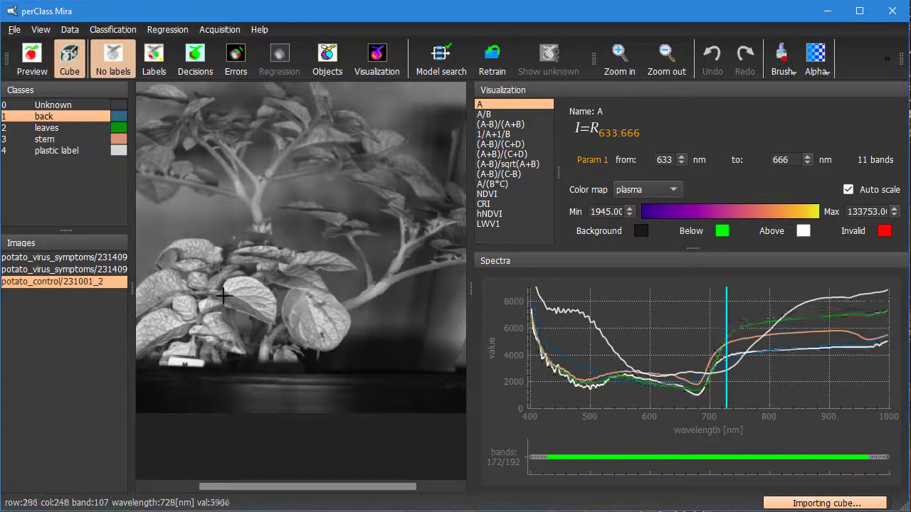
# - Show the first potato_virus_symptoms image zoomed in, displaying the single band near 731 nm
pyautogui.click(95, 259)
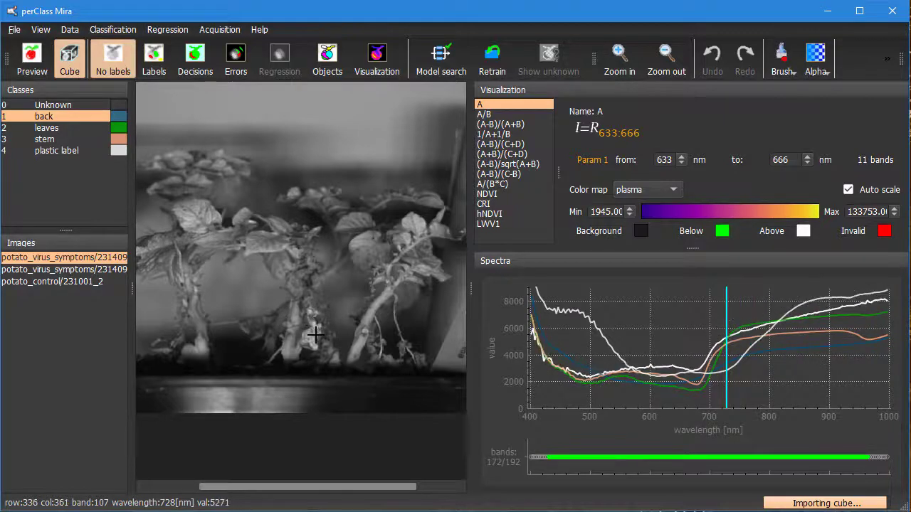
pyautogui.scroll(1, 315, 334)
pyautogui.scroll(1, 313, 334)
pyautogui.scroll(1, 311, 333)
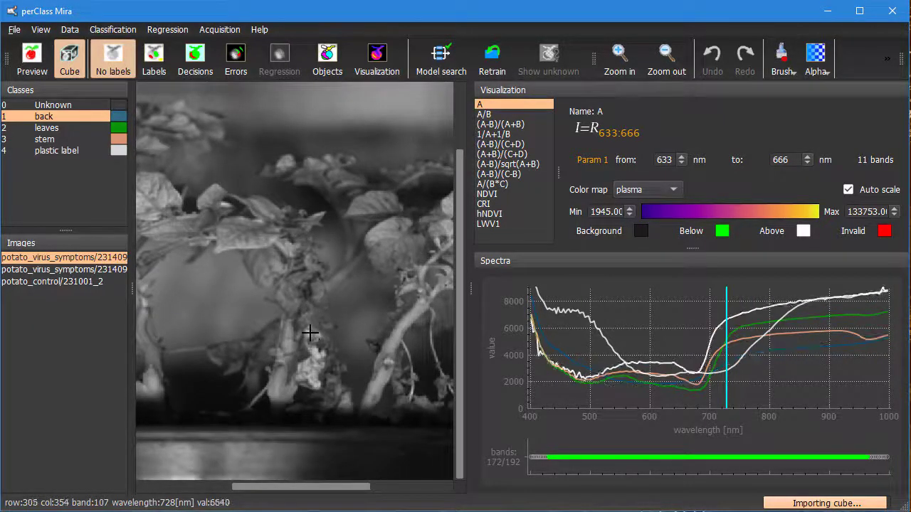
pyautogui.moveTo(727, 342)
pyautogui.mouseDown()
pyautogui.moveTo(735, 344)
pyautogui.moveTo(728, 345)
pyautogui.mouseUp()
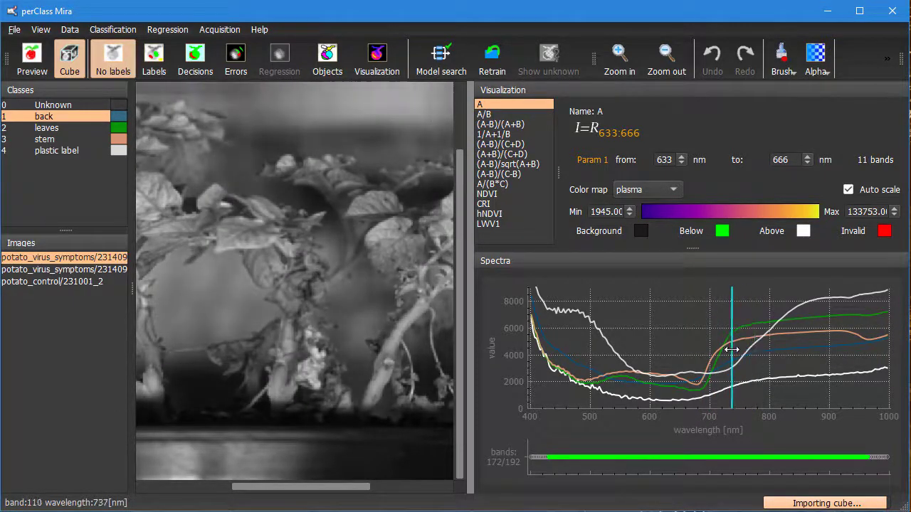
# - Switch the virus-symptoms image to an RGB colour preview and zoom back out
pyautogui.click(35, 73)
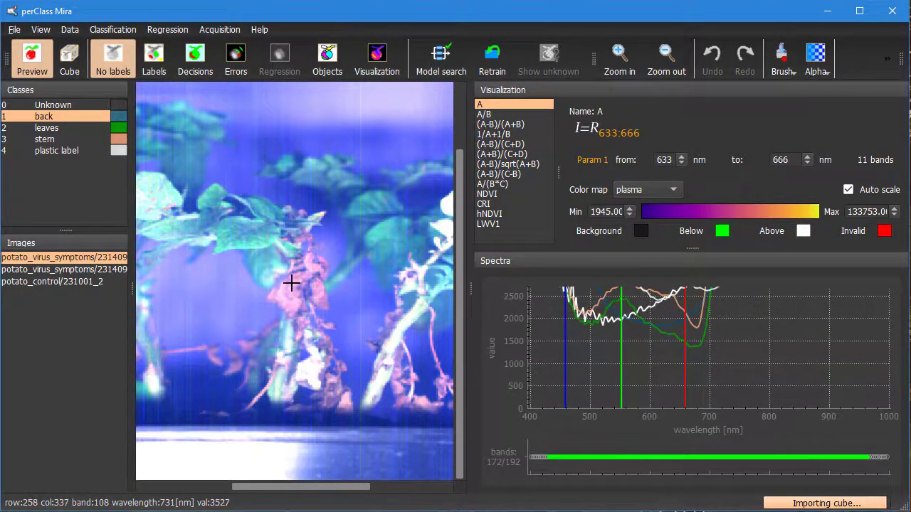
pyautogui.scroll(-1, 288, 292)
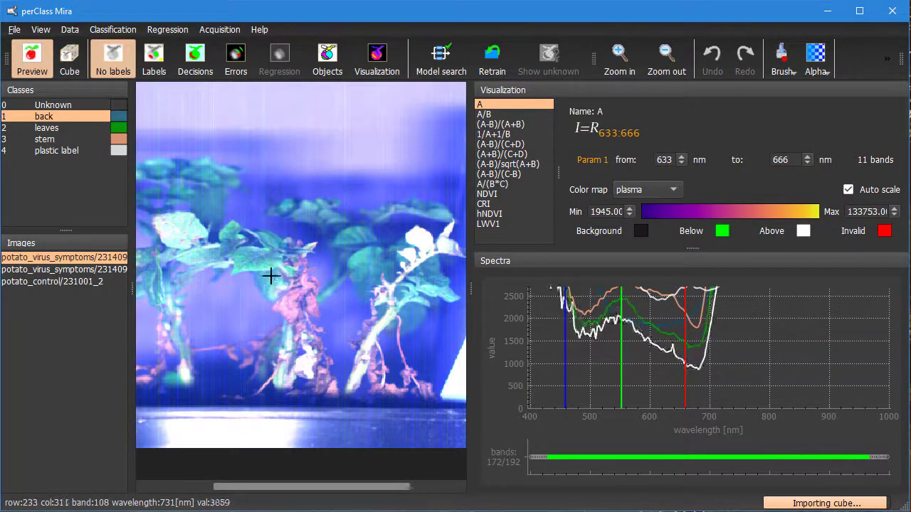
# - Display spectral index A over 746–779 nm in the plasma colour map
pyautogui.click(371, 63)
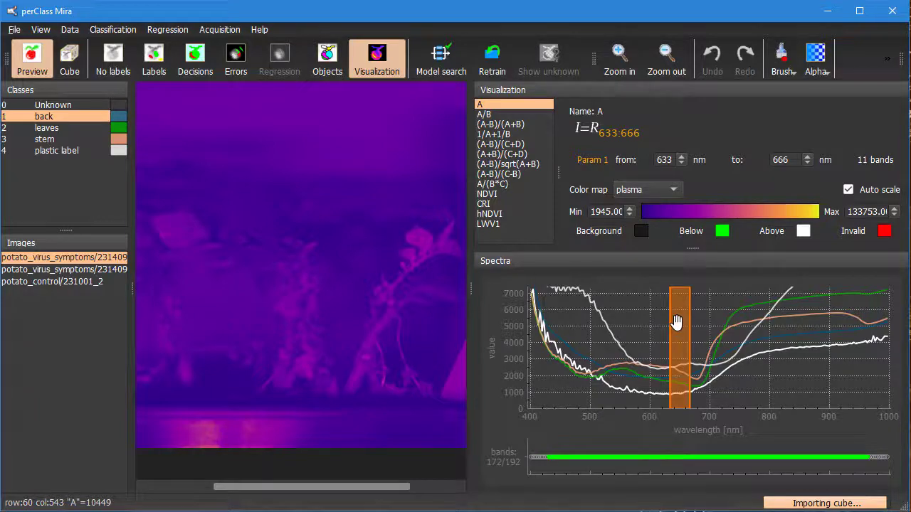
pyautogui.moveTo(676, 322)
pyautogui.mouseDown()
pyautogui.moveTo(776, 321)
pyautogui.moveTo(720, 326)
pyautogui.moveTo(749, 325)
pyautogui.mouseUp()
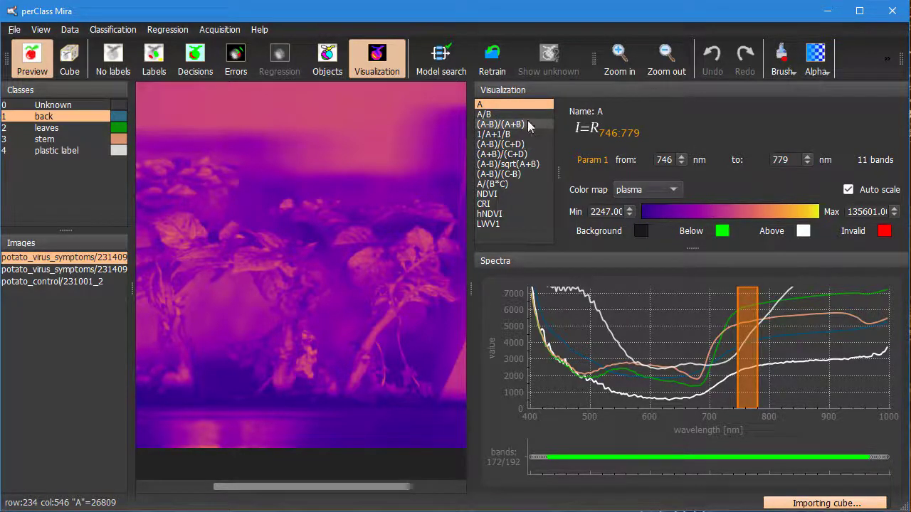
# - Choose the A/B ratio index with band A at 668–694 nm and band B at 814–848 nm
pyautogui.click(500, 118)
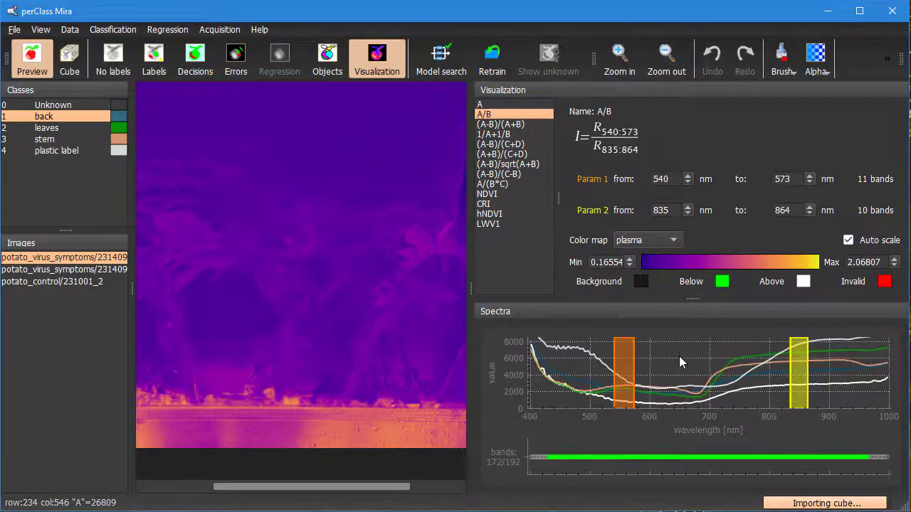
pyautogui.moveTo(621, 367); pyautogui.dragTo(697, 372)
pyautogui.moveTo(800, 372)
pyautogui.mouseDown()
pyautogui.moveTo(771, 372)
pyautogui.moveTo(800, 371)
pyautogui.moveTo(785, 373)
pyautogui.mouseUp()
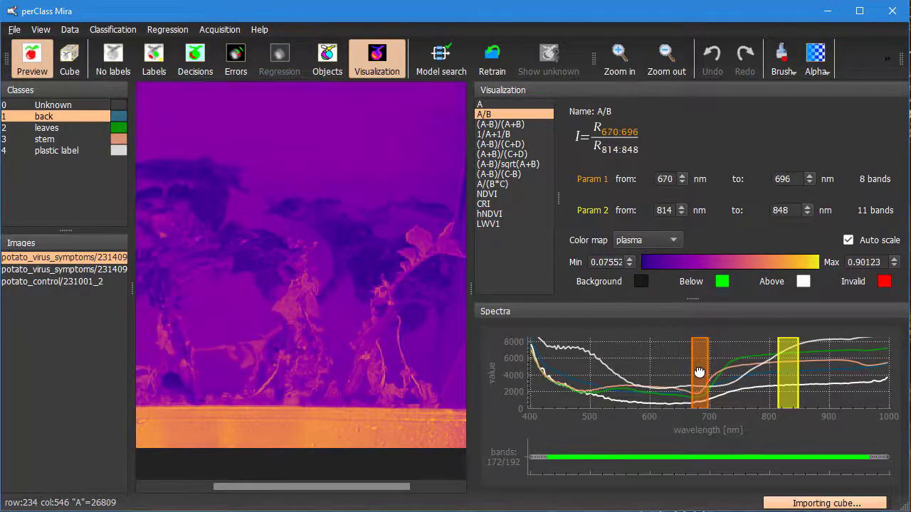
pyautogui.moveTo(695, 370); pyautogui.dragTo(695, 372)
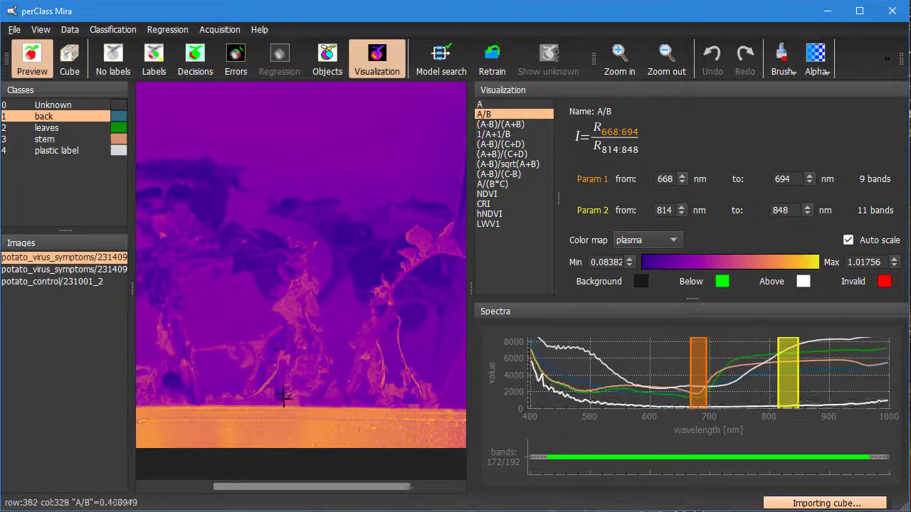
pyautogui.scroll(-1, 307, 332)
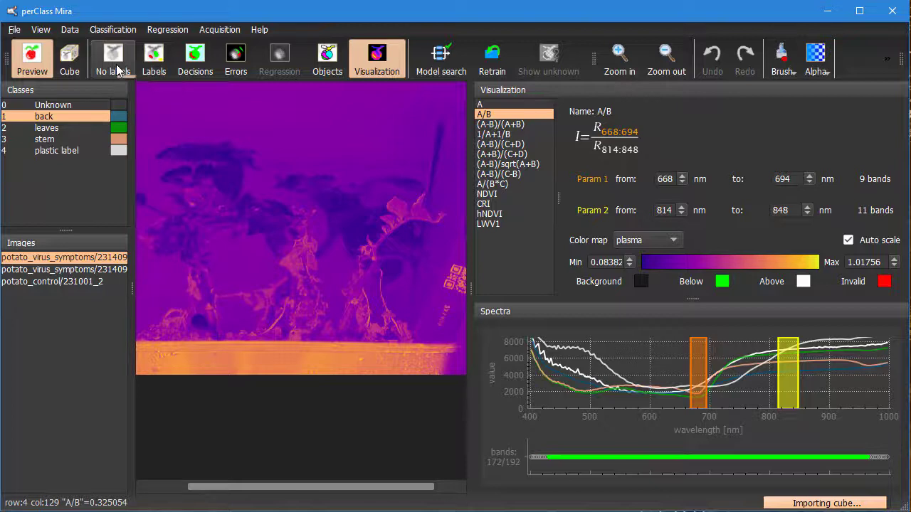
# - Show the labels, then the decision map, checking potato_control before returning to the first image
pyautogui.click(119, 69)
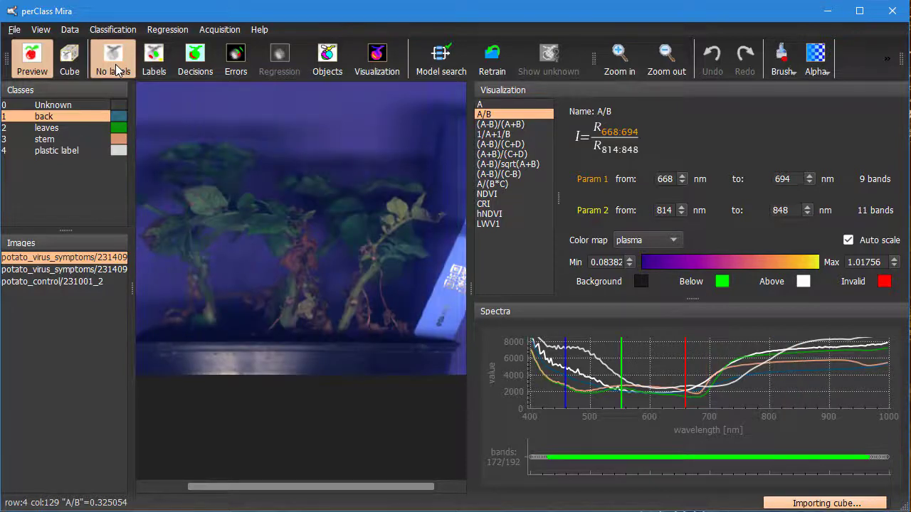
pyautogui.click(159, 74)
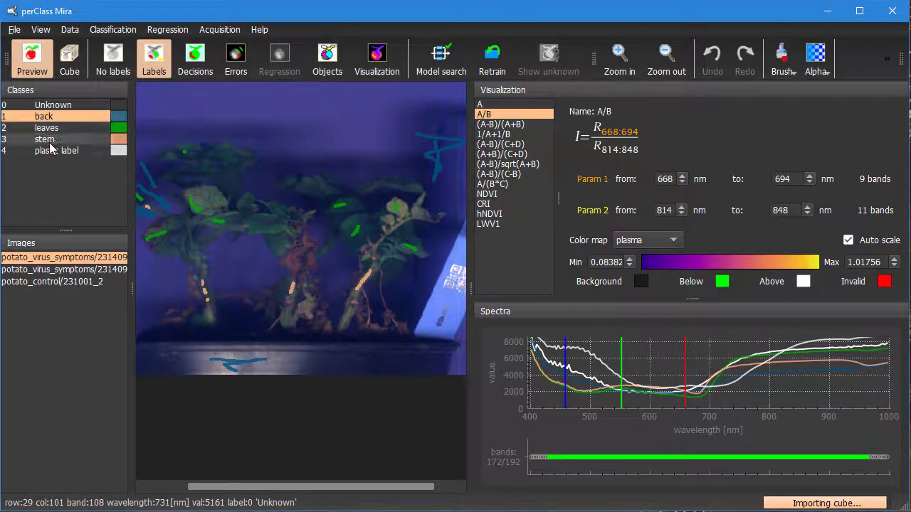
pyautogui.click(196, 72)
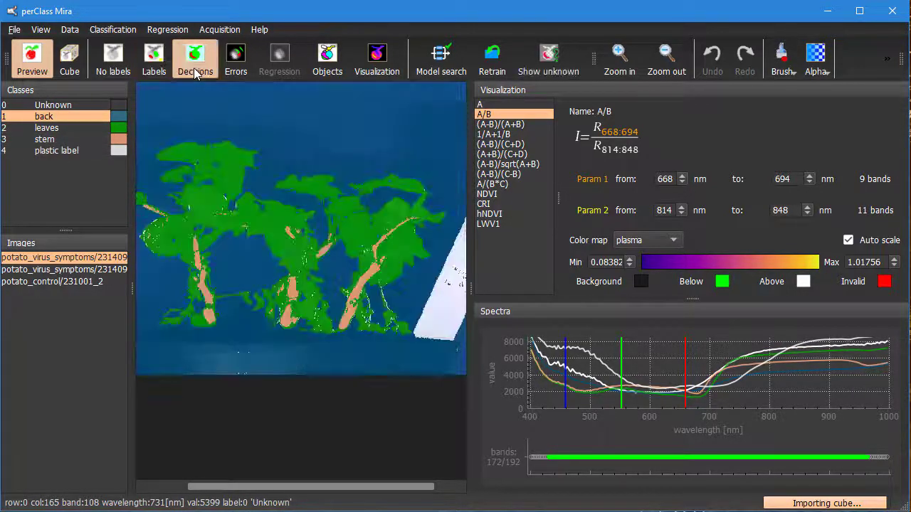
pyautogui.scroll(-1, 255, 212)
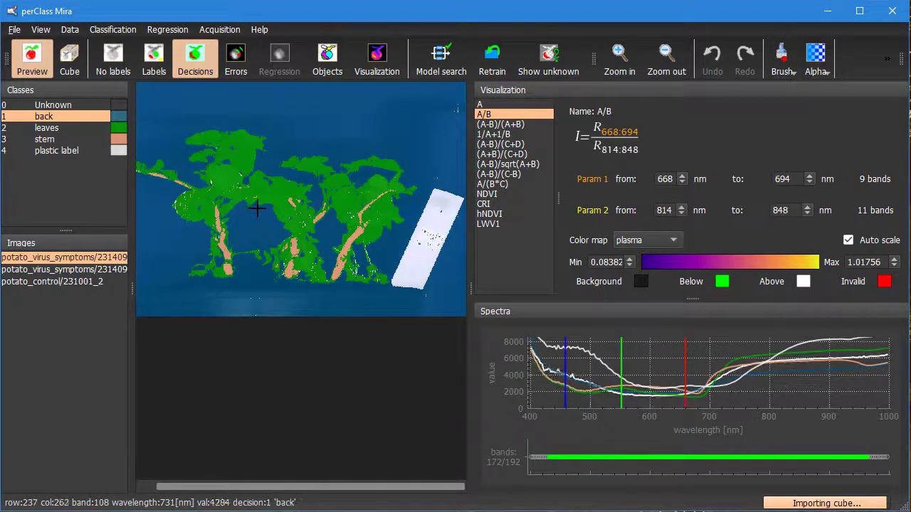
pyautogui.click(103, 281)
pyautogui.click(97, 259)
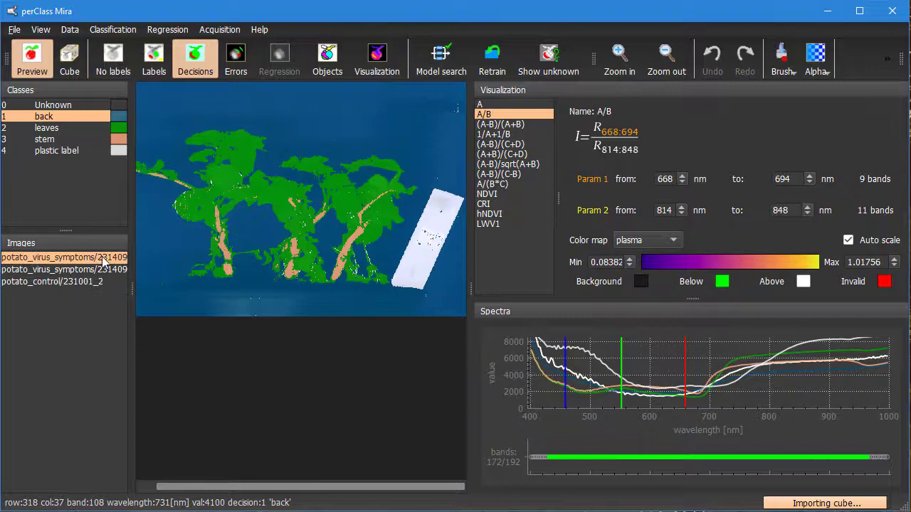
pyautogui.scroll(1, 240, 298)
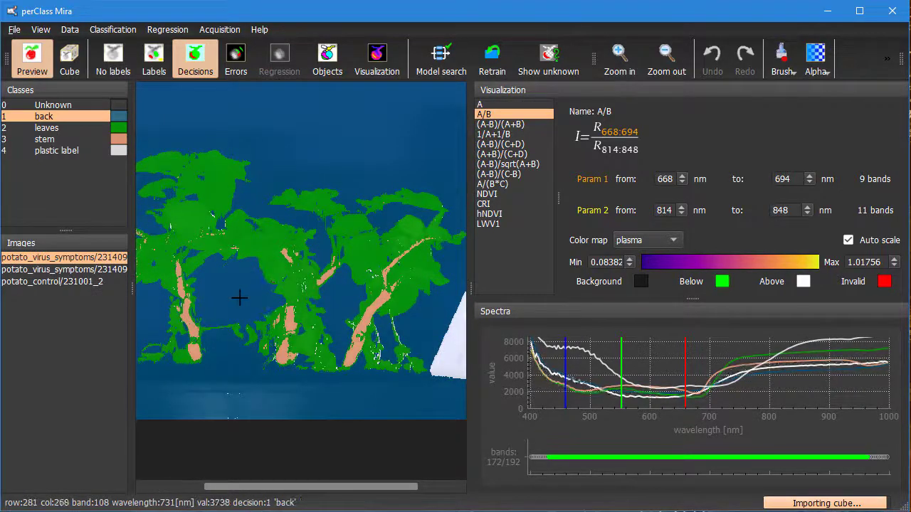
# - Return to the A/B index view and set the leaves and stem classes as foreground
pyautogui.click(381, 72)
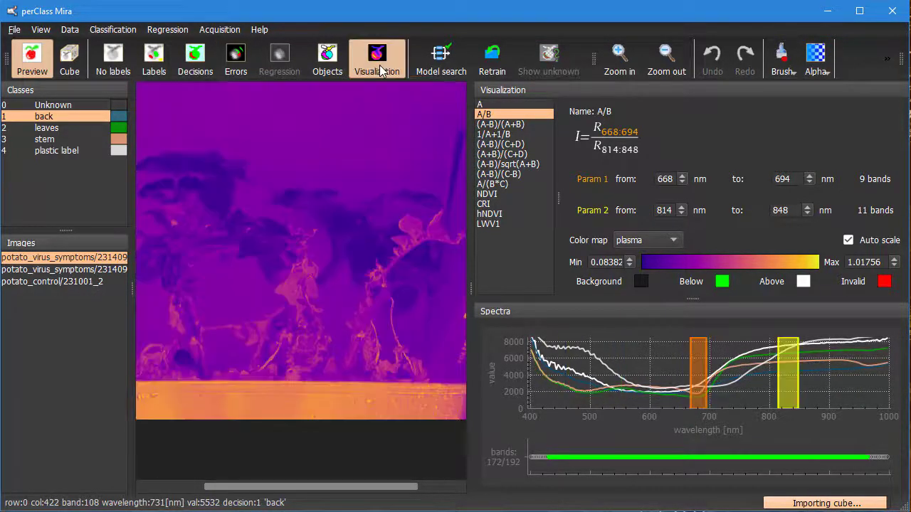
pyautogui.click(51, 132)
pyautogui.rightClick(43, 133)
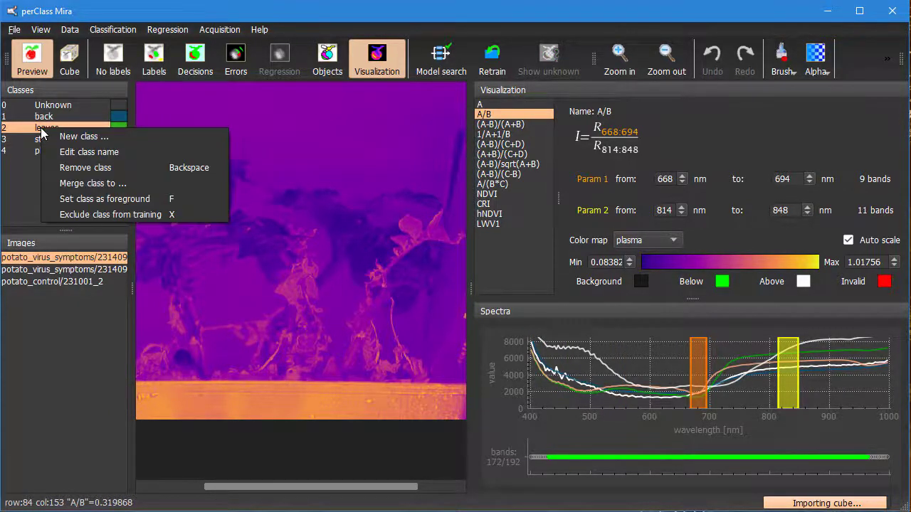
pyautogui.click(67, 200)
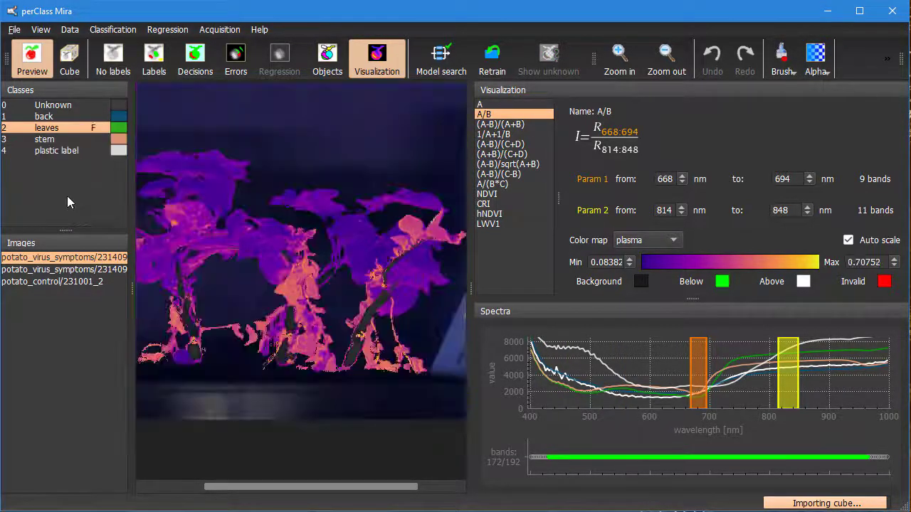
pyautogui.click(76, 140)
pyautogui.rightClick(77, 140)
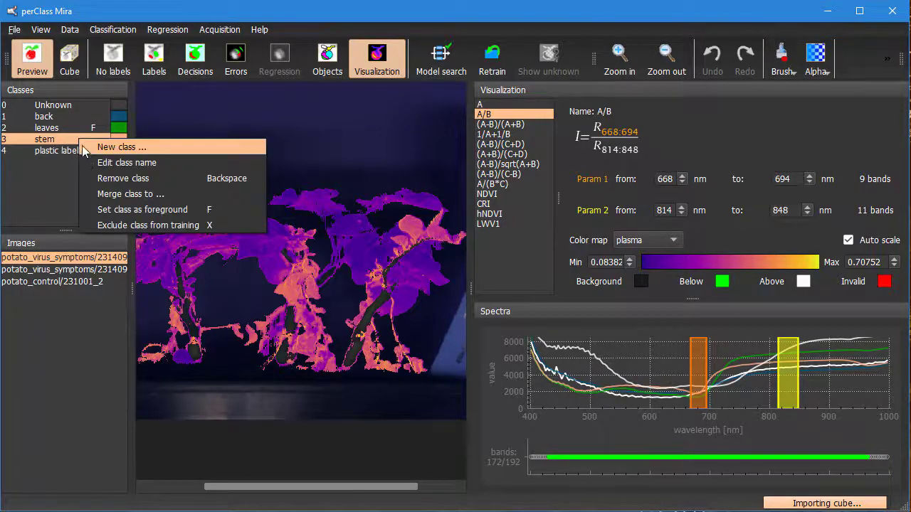
pyautogui.click(97, 207)
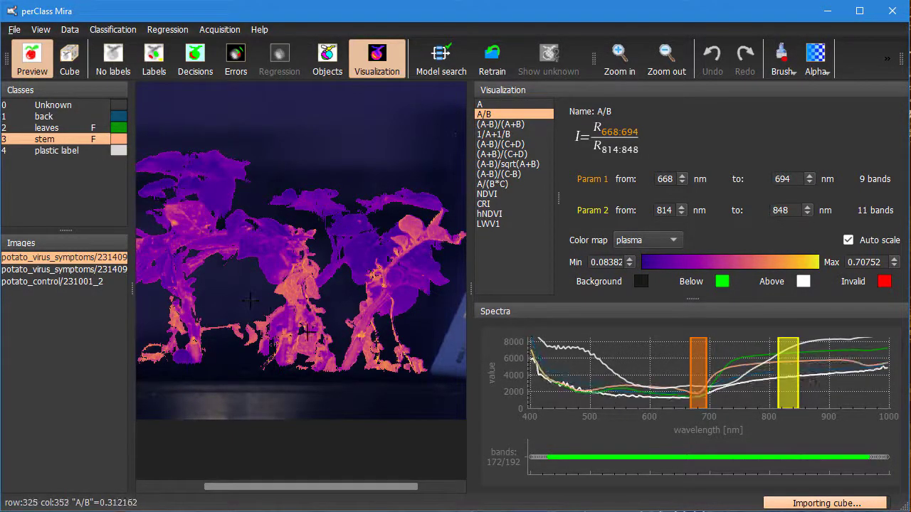
pyautogui.scroll(3, 311, 344)
pyautogui.scroll(-1, 311, 343)
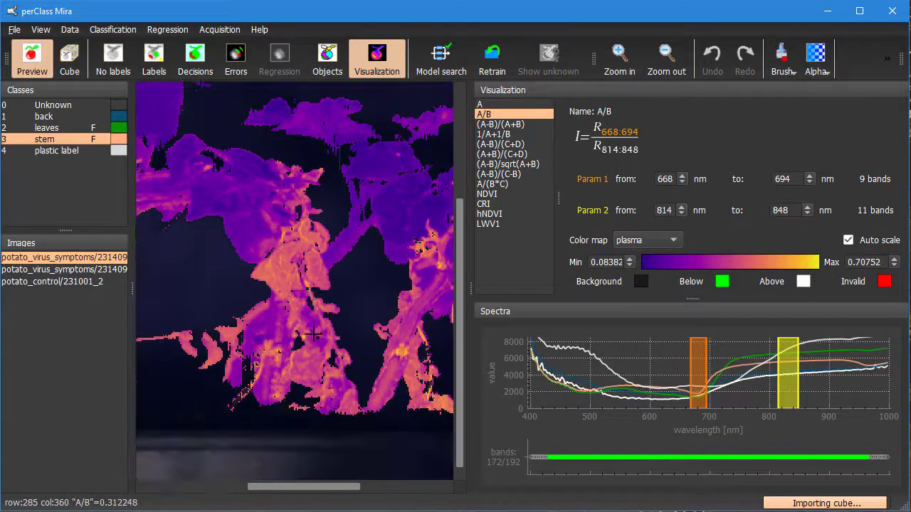
pyautogui.scroll(-1, 309, 325)
pyautogui.scroll(-1, 310, 325)
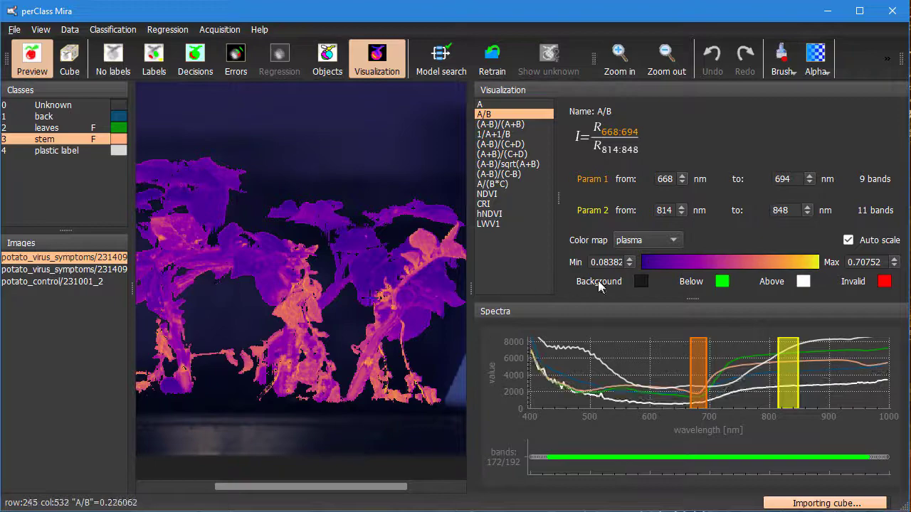
pyautogui.click(87, 283)
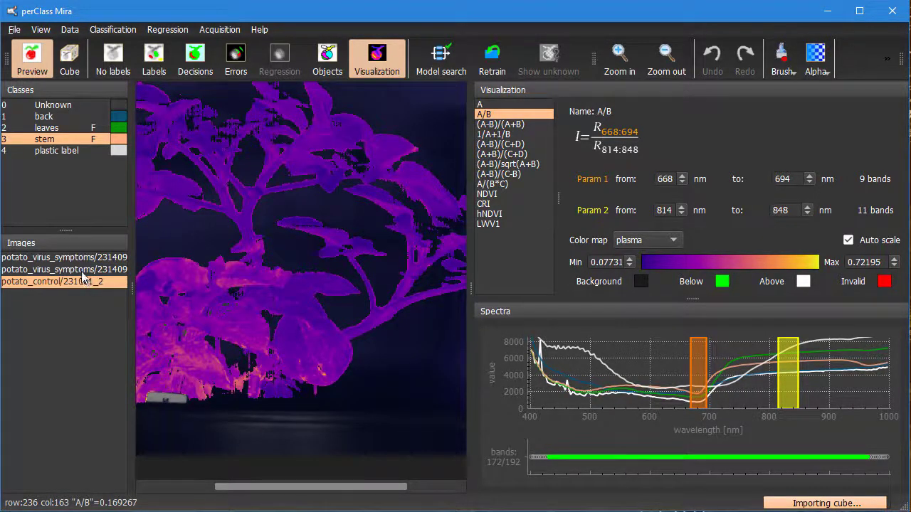
pyautogui.click(82, 272)
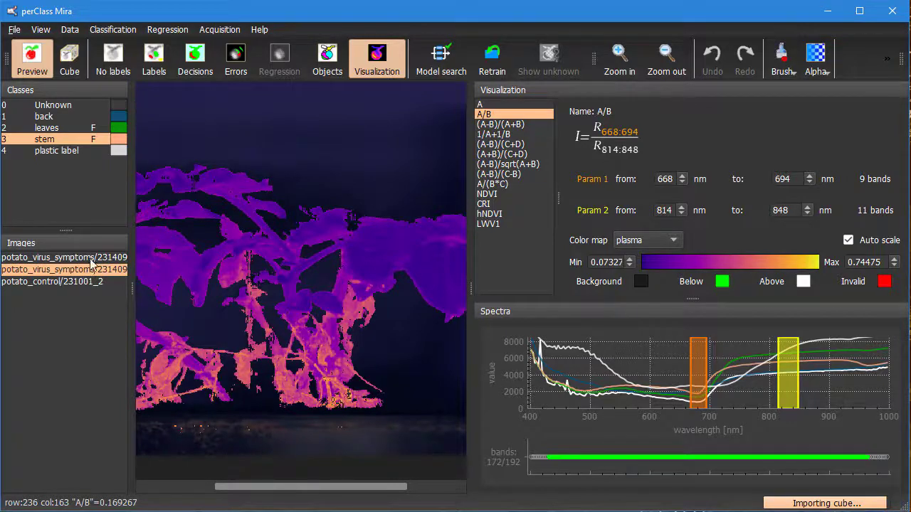
pyautogui.click(90, 261)
pyautogui.click(87, 273)
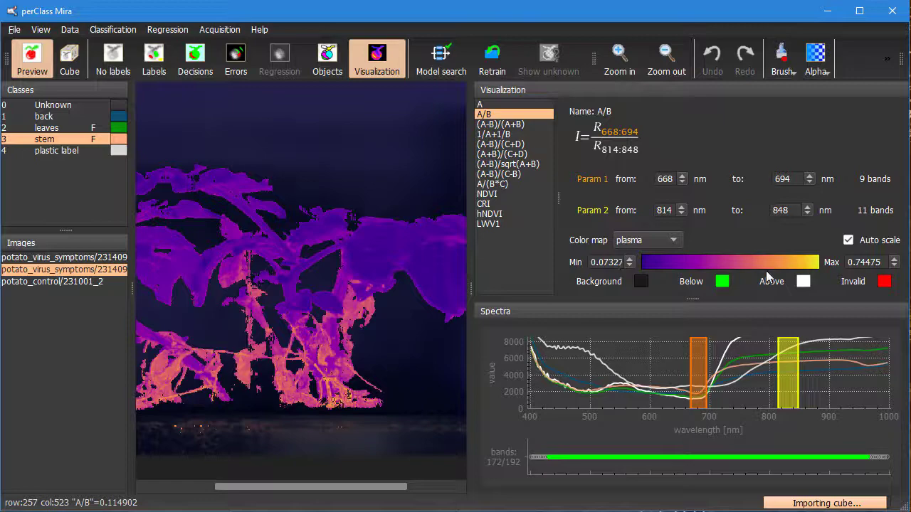
pyautogui.click(89, 259)
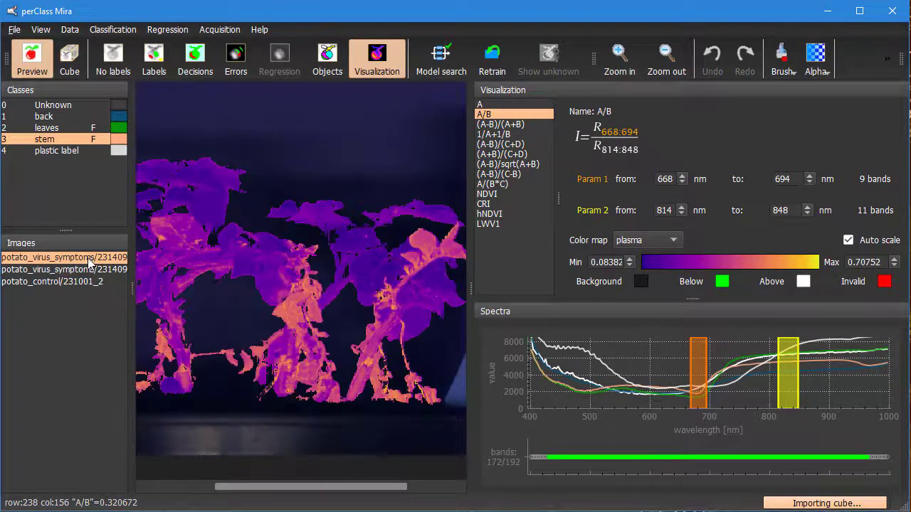
pyautogui.click(83, 271)
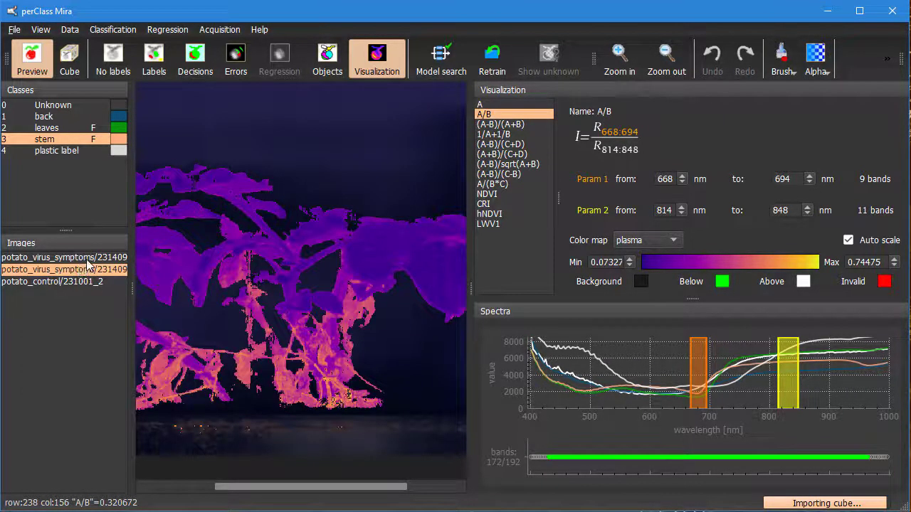
pyautogui.click(89, 259)
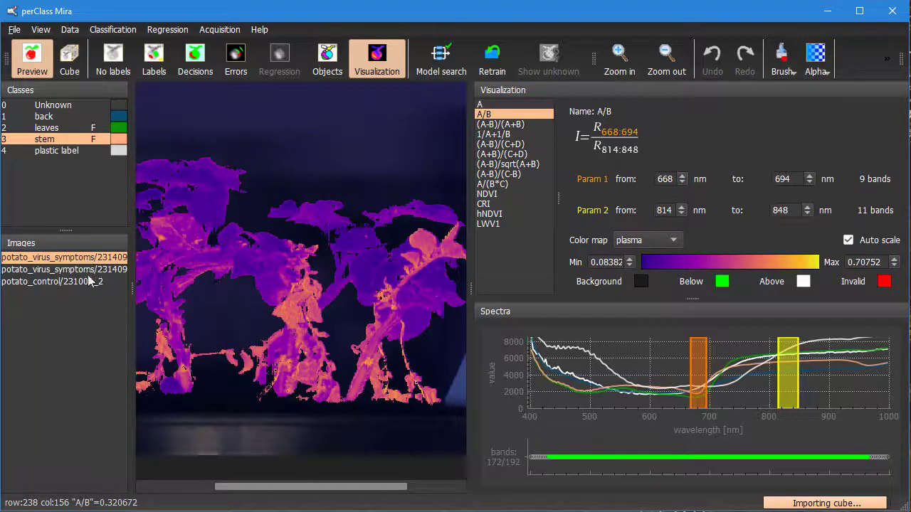
pyautogui.click(86, 283)
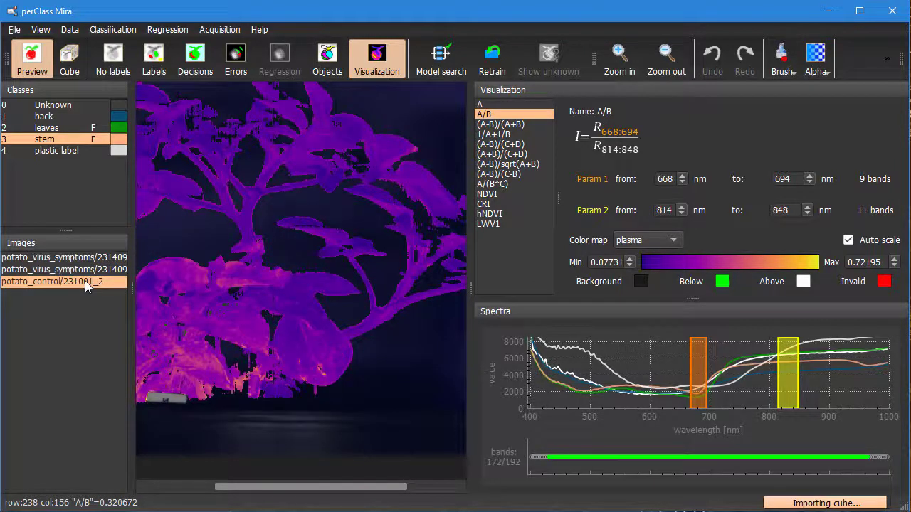
pyautogui.click(101, 270)
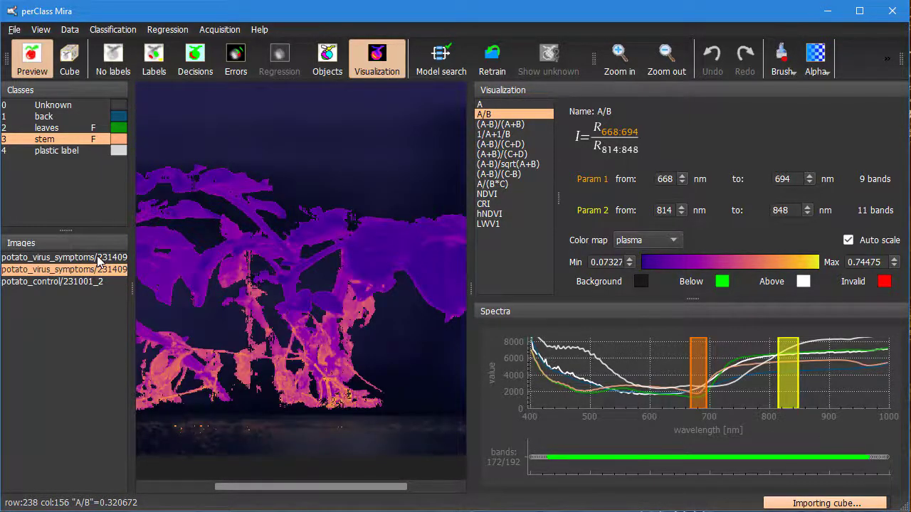
pyautogui.click(98, 259)
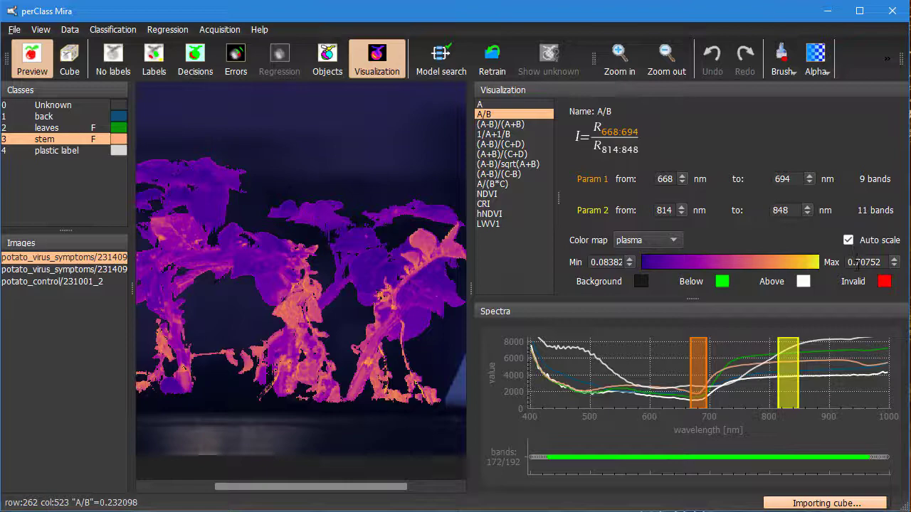
# - Fix the A/B index range at Min 0.11745 and Max 0.45488, with the formula list collapsed
pyautogui.scroll(-2, 860, 265)
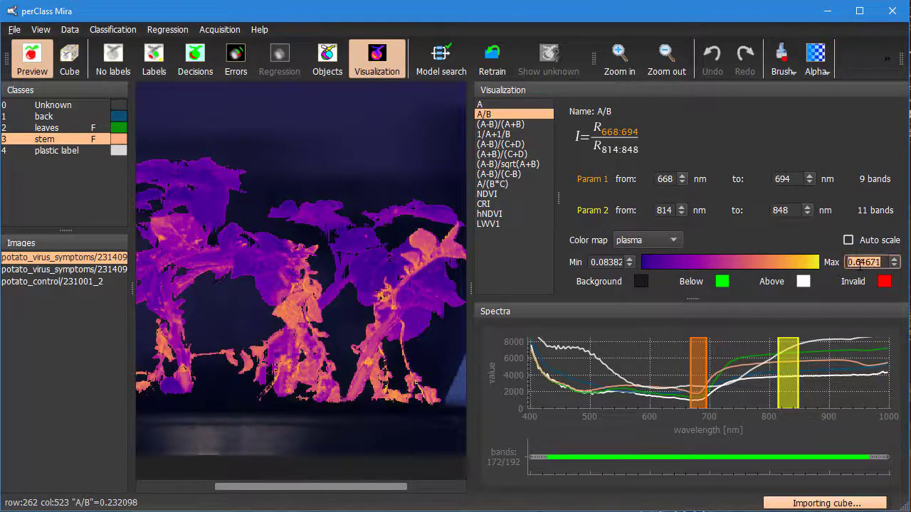
pyautogui.scroll(-1, 860, 265)
pyautogui.scroll(2, 860, 265)
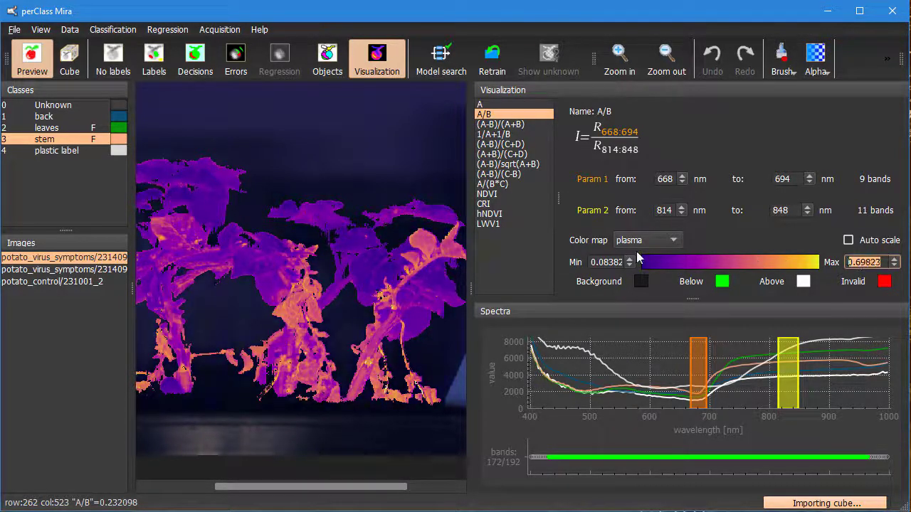
pyautogui.moveTo(559, 249); pyautogui.dragTo(503, 247)
pyautogui.scroll(2, 532, 261)
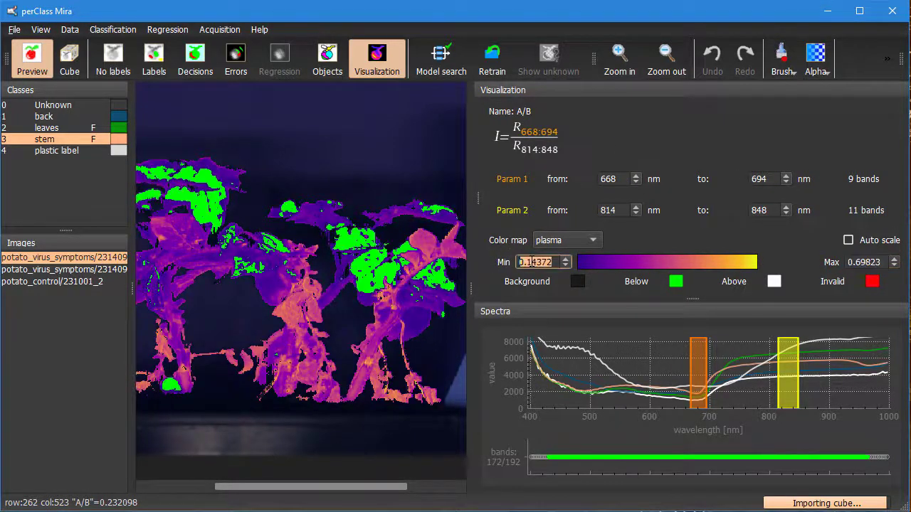
pyautogui.scroll(1, 532, 261)
pyautogui.scroll(-1, 532, 261)
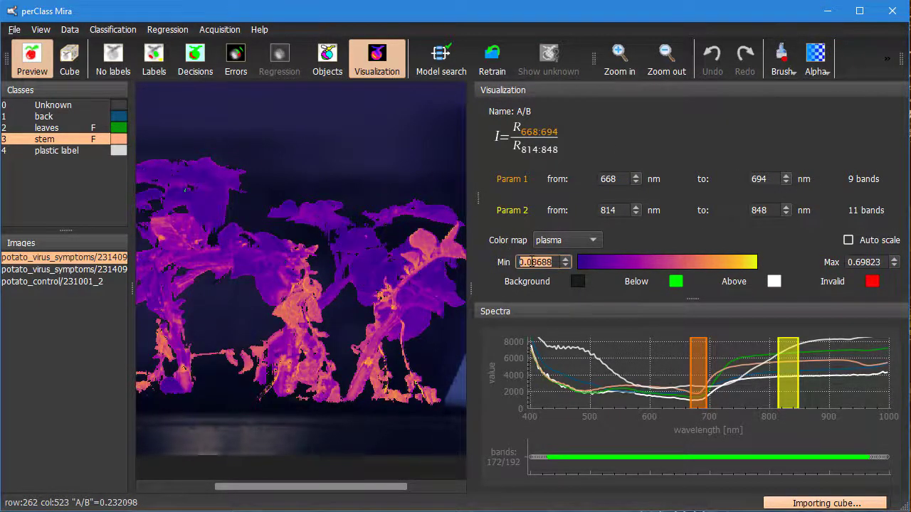
pyautogui.scroll(1, 532, 262)
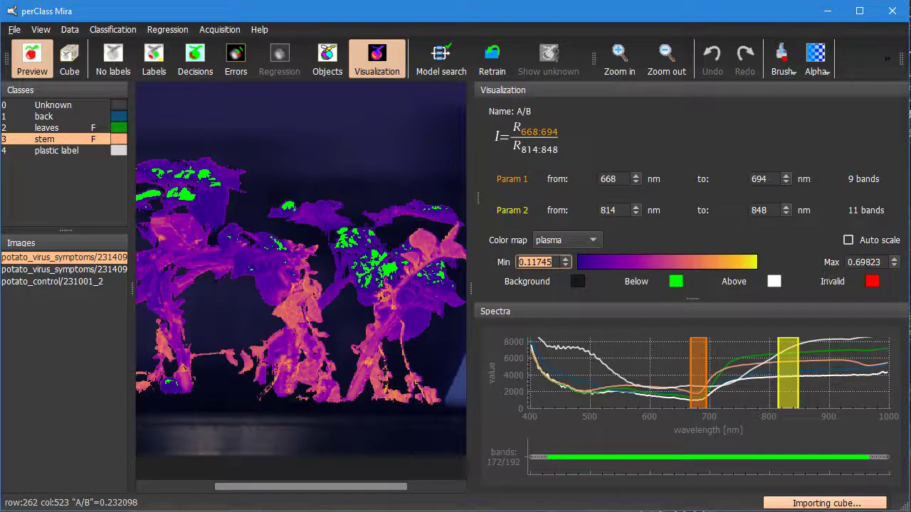
pyautogui.scroll(4, 864, 262)
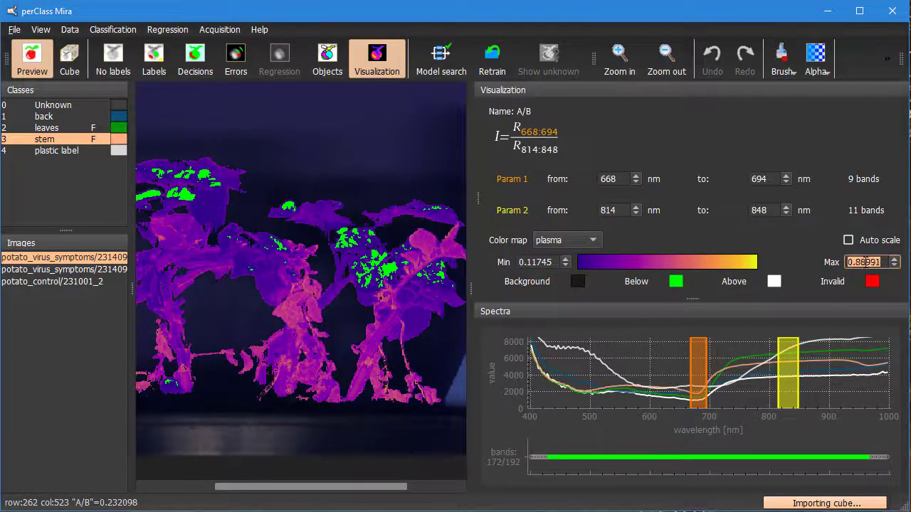
pyautogui.scroll(-4, 865, 262)
pyautogui.scroll(-4, 865, 262)
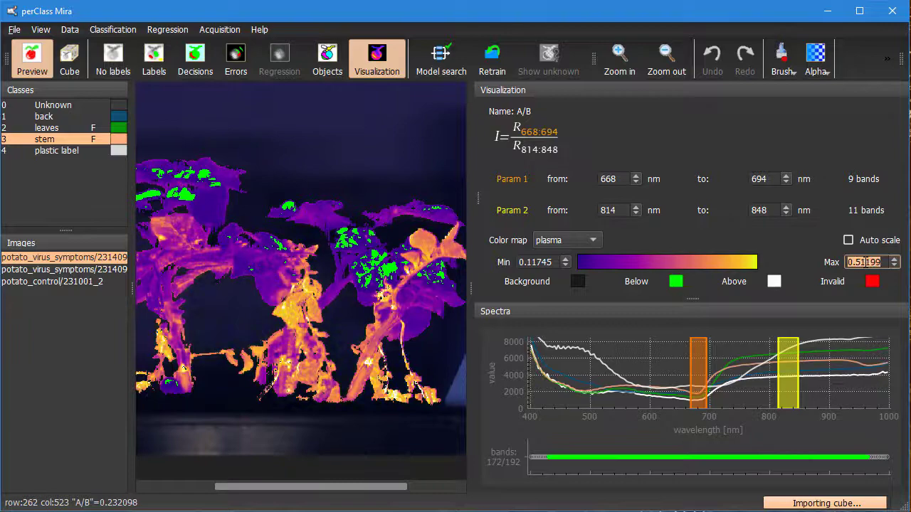
pyautogui.scroll(-1, 864, 262)
# - Make above-range pixels cyan and widen the fixed range to 0.09699–0.52658
pyautogui.click(773, 282)
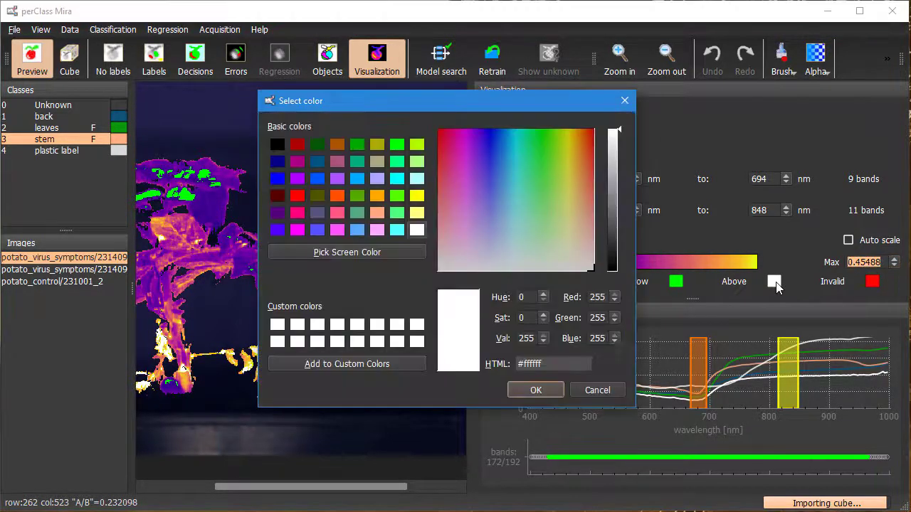
pyautogui.click(395, 230)
pyautogui.click(530, 390)
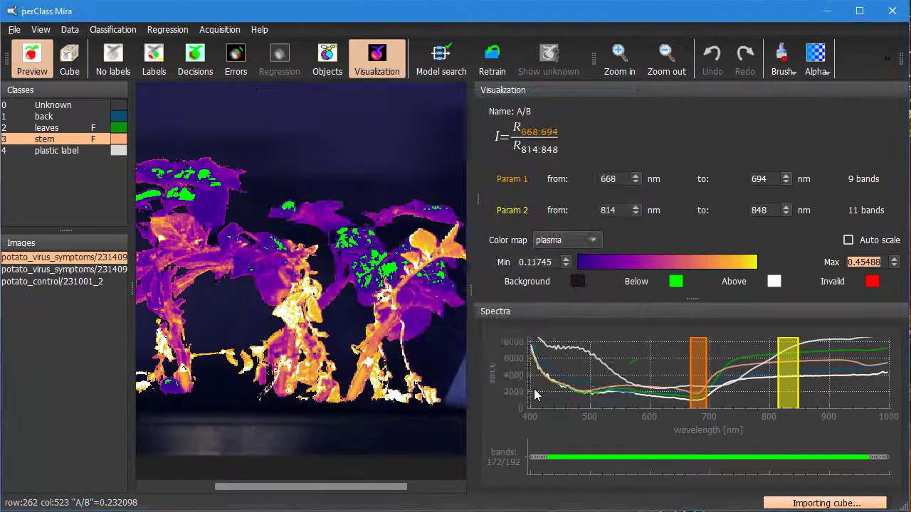
pyautogui.scroll(1, 859, 262)
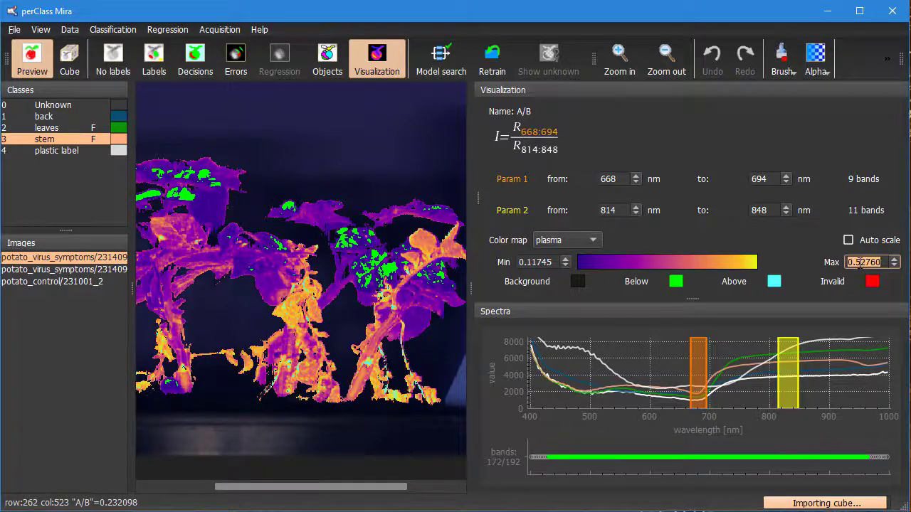
pyautogui.scroll(-1, 859, 262)
pyautogui.scroll(-1, 532, 265)
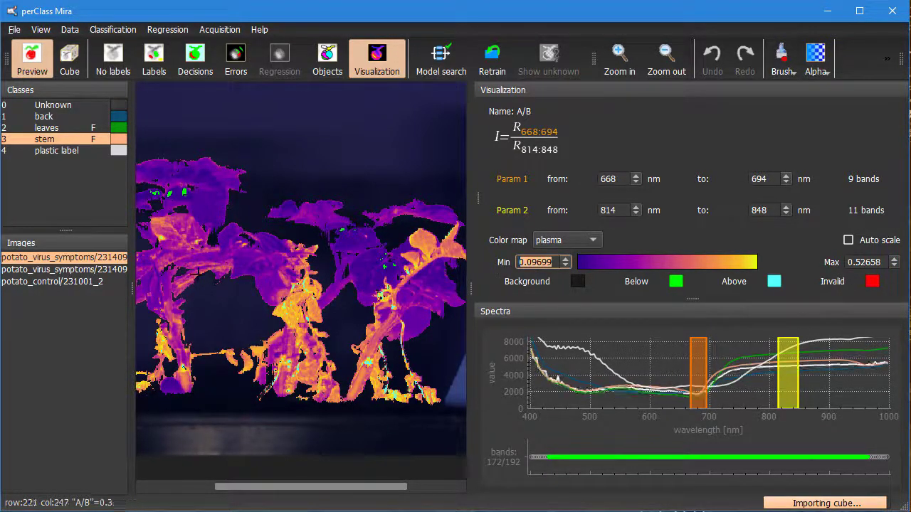
# - Browse the second virus-symptoms and potato_control images, then return to the first image
pyautogui.click(90, 272)
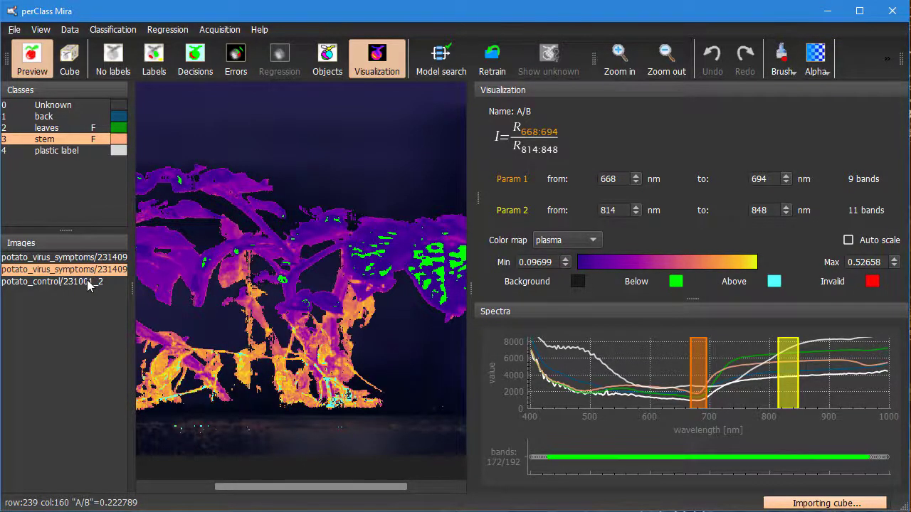
pyautogui.click(89, 282)
pyautogui.click(97, 269)
pyautogui.click(98, 259)
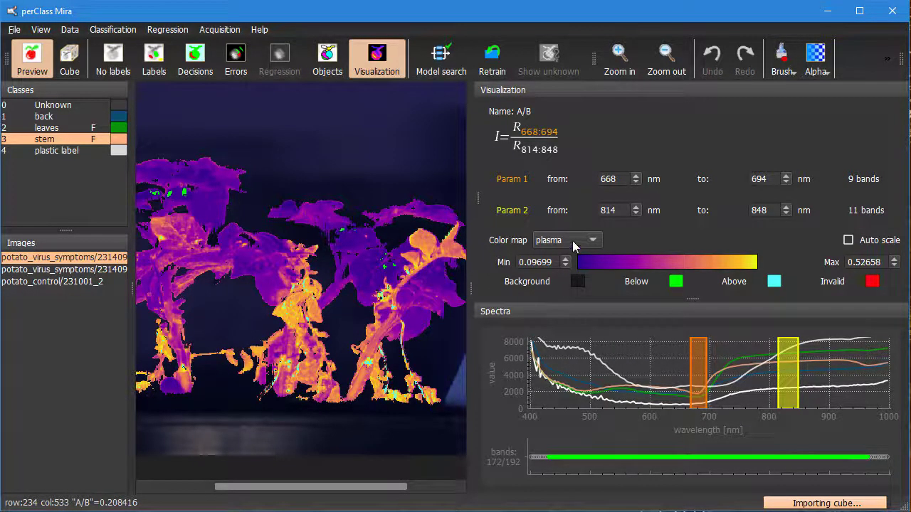
# - Render the A/B index in the gray colormap after trying viridis, and restore the formula list
pyautogui.click(574, 244)
pyautogui.click(571, 226)
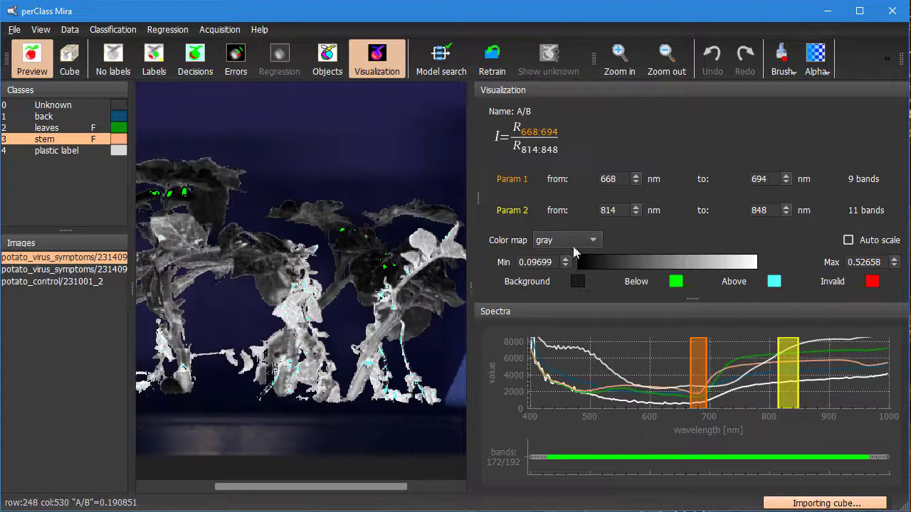
pyautogui.click(571, 240)
pyautogui.click(570, 271)
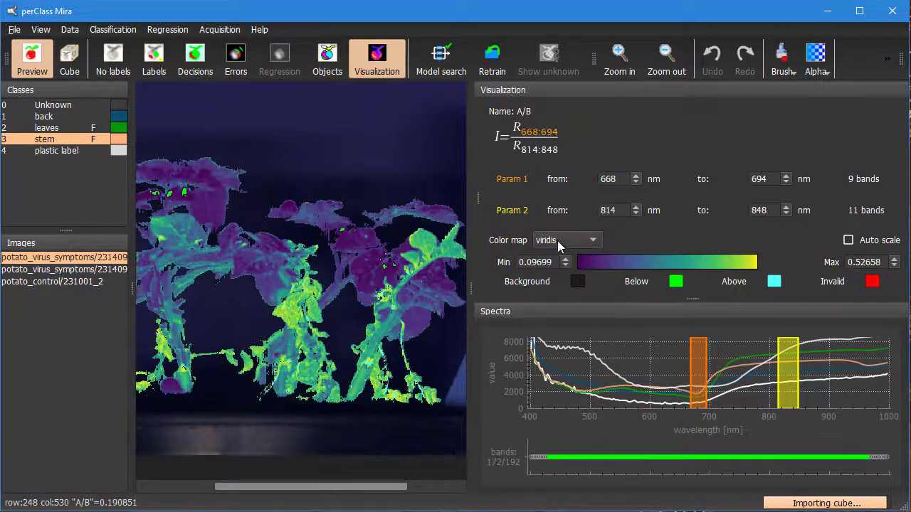
pyautogui.click(557, 242)
pyautogui.click(566, 216)
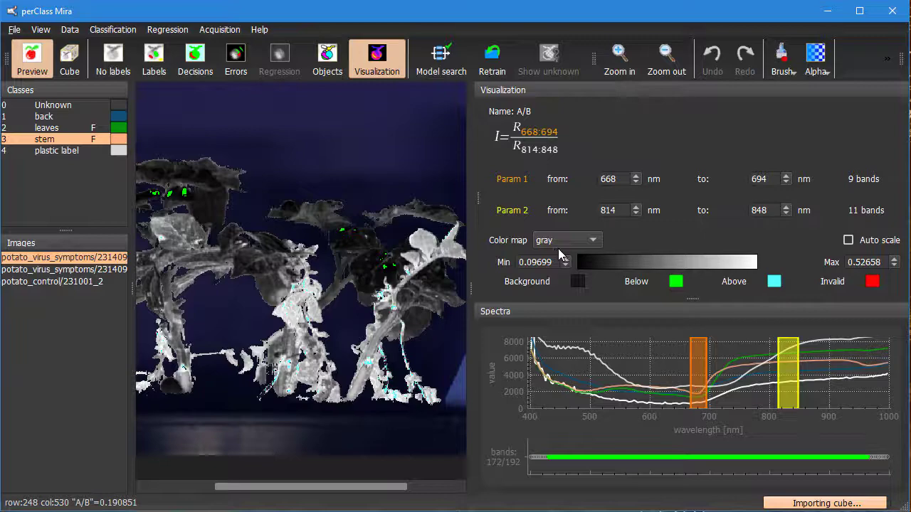
pyautogui.moveTo(478, 199); pyautogui.dragTo(560, 199)
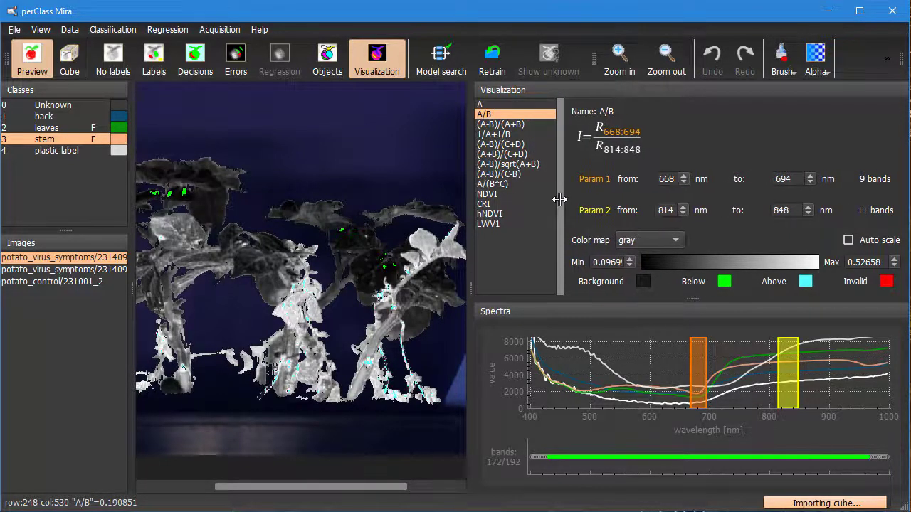
# - Select the (A-B)/(C+D) index, with Param 1 at 578–607 nm and Param 2 at 677–699 nm
pyautogui.click(501, 125)
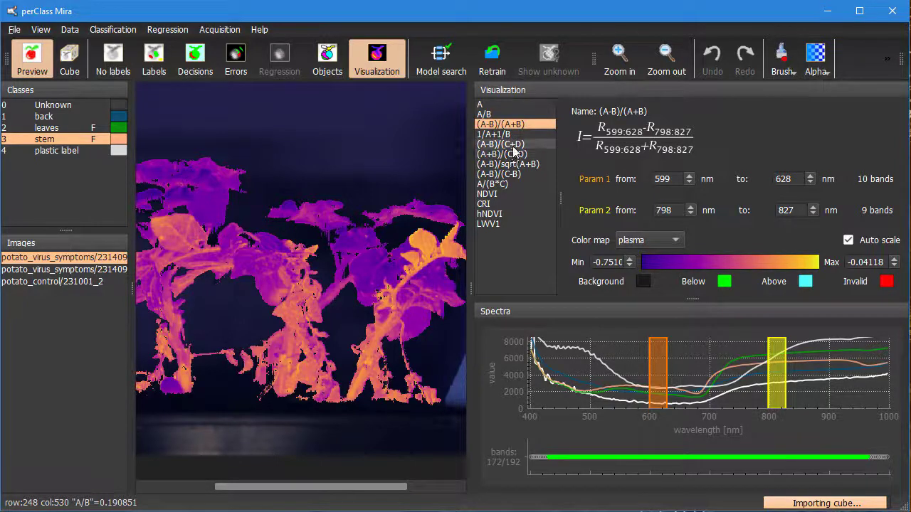
pyautogui.click(517, 145)
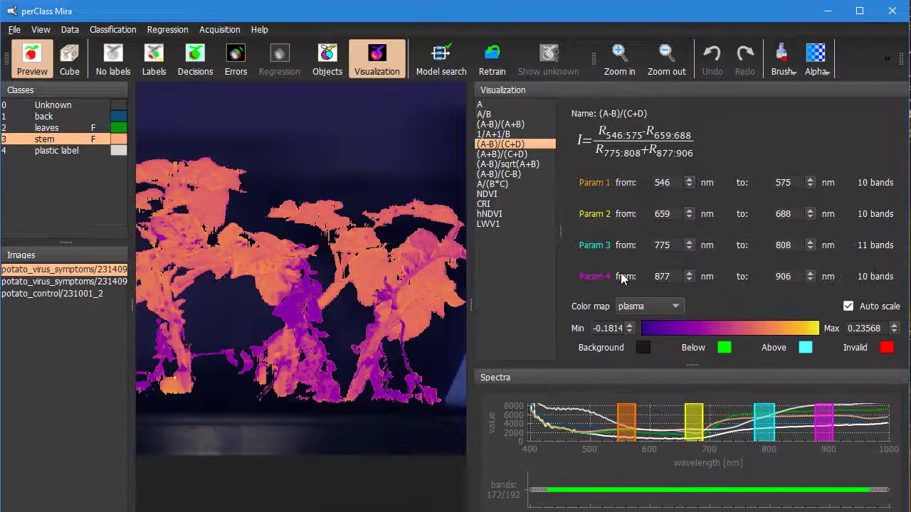
pyautogui.moveTo(626, 416); pyautogui.dragTo(709, 420)
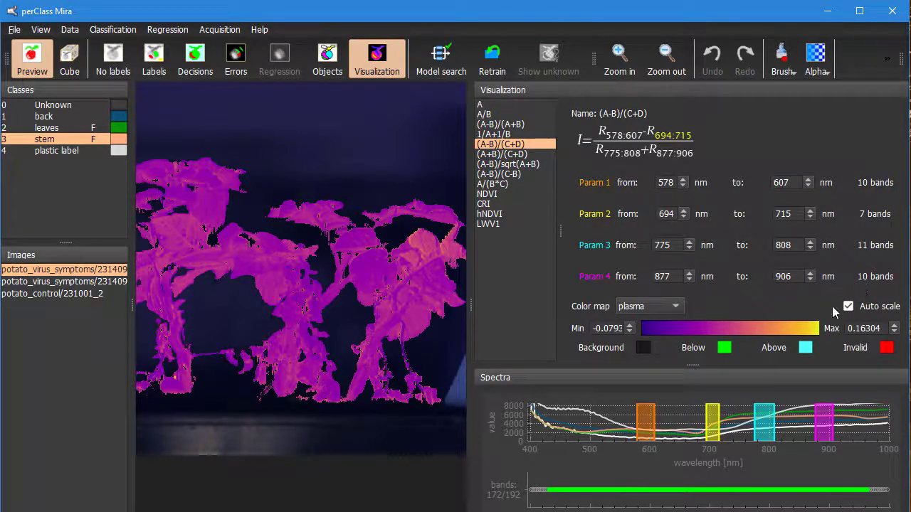
pyautogui.moveTo(712, 411); pyautogui.dragTo(726, 421)
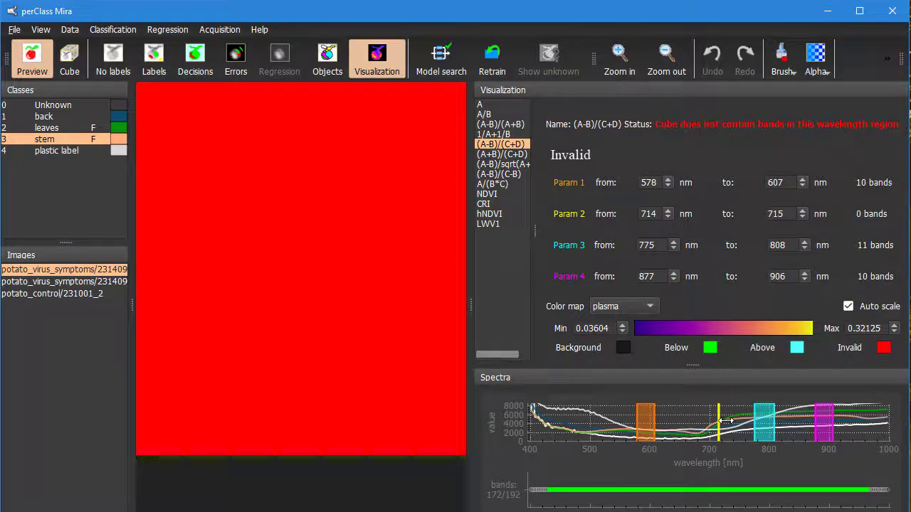
pyautogui.moveTo(726, 421); pyautogui.dragTo(702, 420)
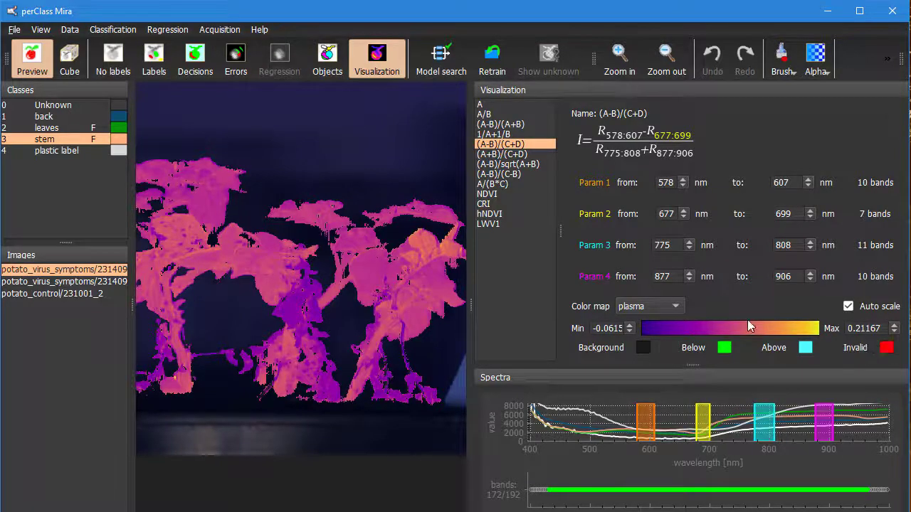
# - Preview the (A-B)/sqrt(A+B) index with a narrowed second band, then return to A/B
pyautogui.click(529, 164)
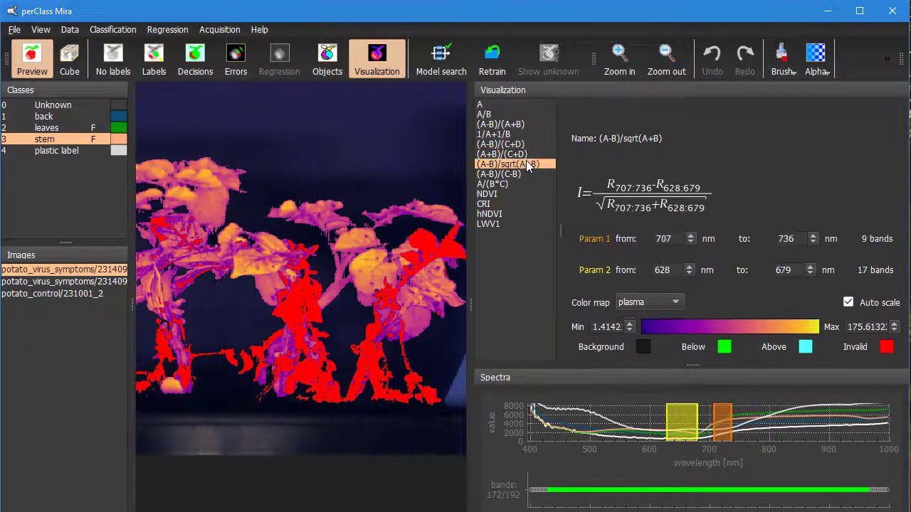
pyautogui.moveTo(697, 427)
pyautogui.mouseDown()
pyautogui.moveTo(666, 426)
pyautogui.moveTo(687, 426)
pyautogui.moveTo(675, 429)
pyautogui.mouseUp()
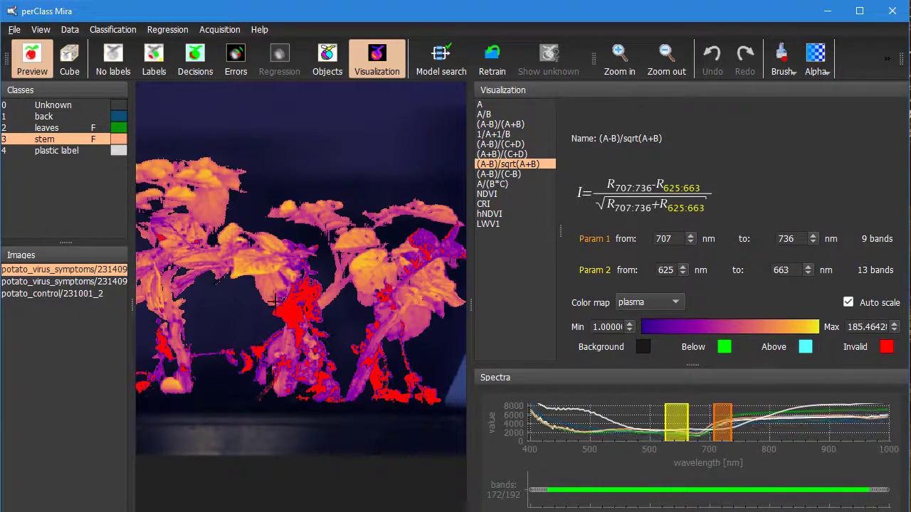
pyautogui.click(485, 114)
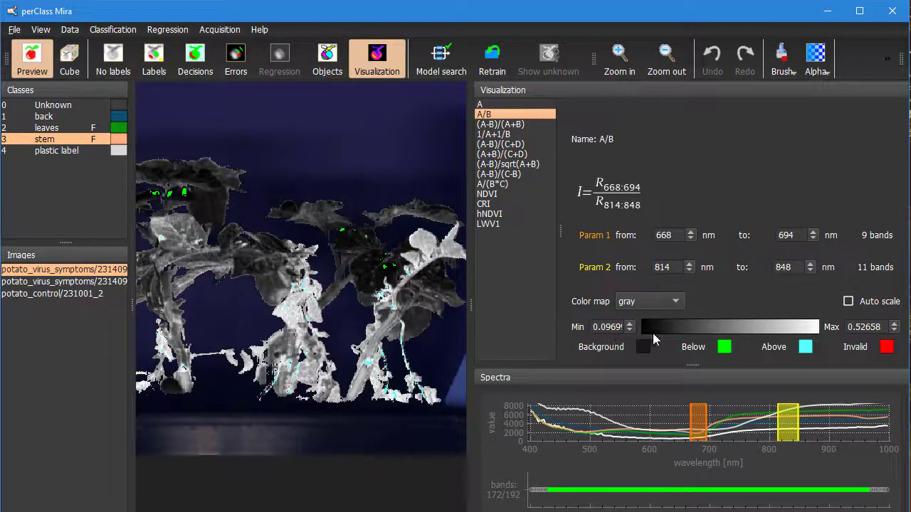
# - Lower the A/B index minimum to 0.0766, view each potato image, and select all three
pyautogui.click(629, 323)
pyautogui.scroll(-10, 605, 329)
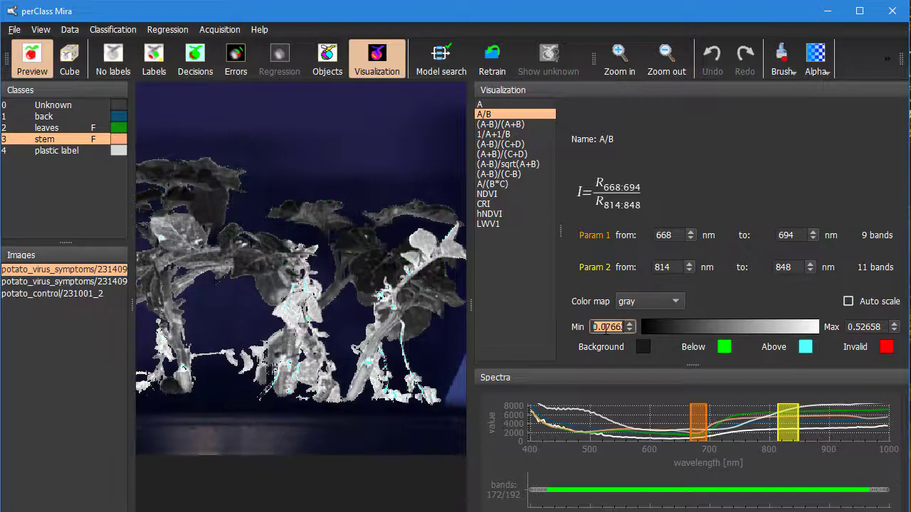
pyautogui.click(101, 283)
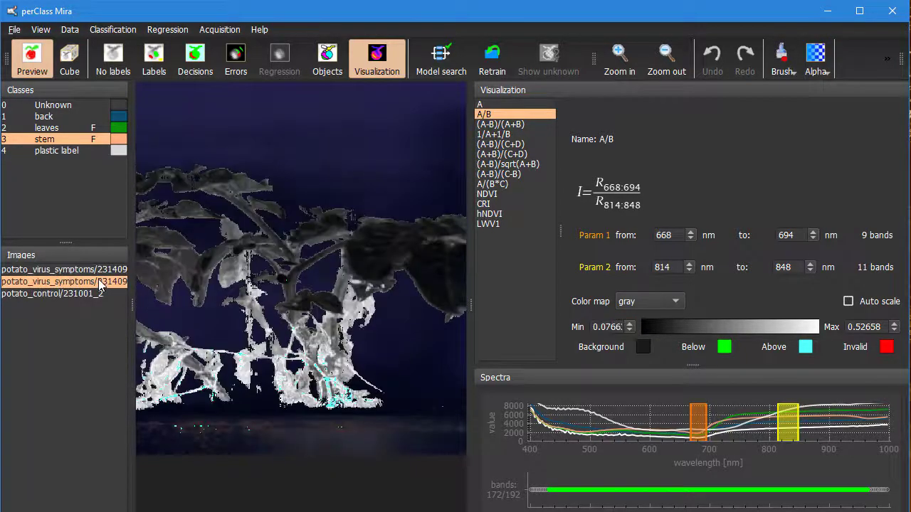
pyautogui.click(86, 294)
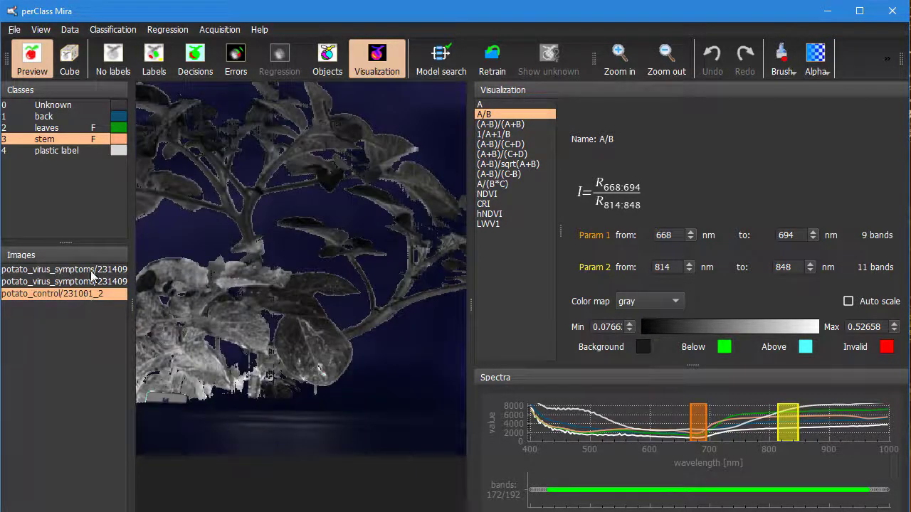
pyautogui.keyDown('shift'); pyautogui.click(92, 272); pyautogui.keyUp('shift')
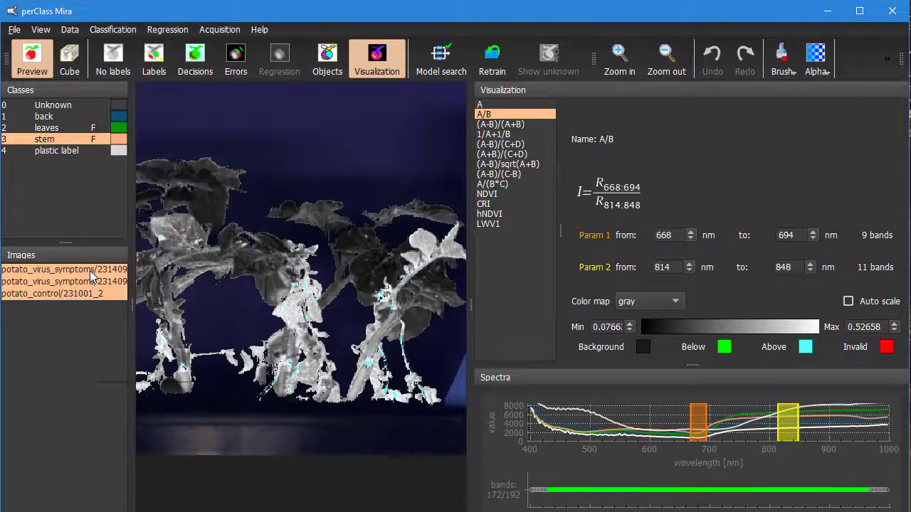
pyautogui.rightClick(91, 271)
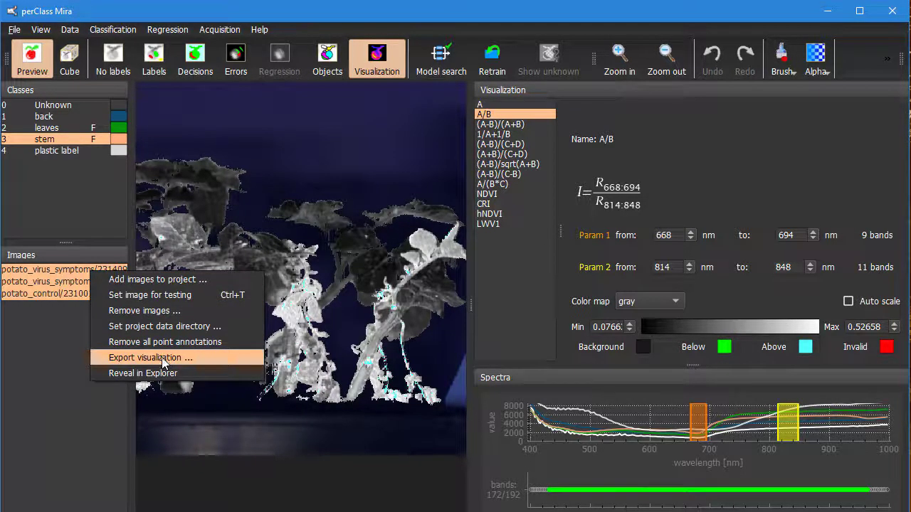
pyautogui.click(67, 328)
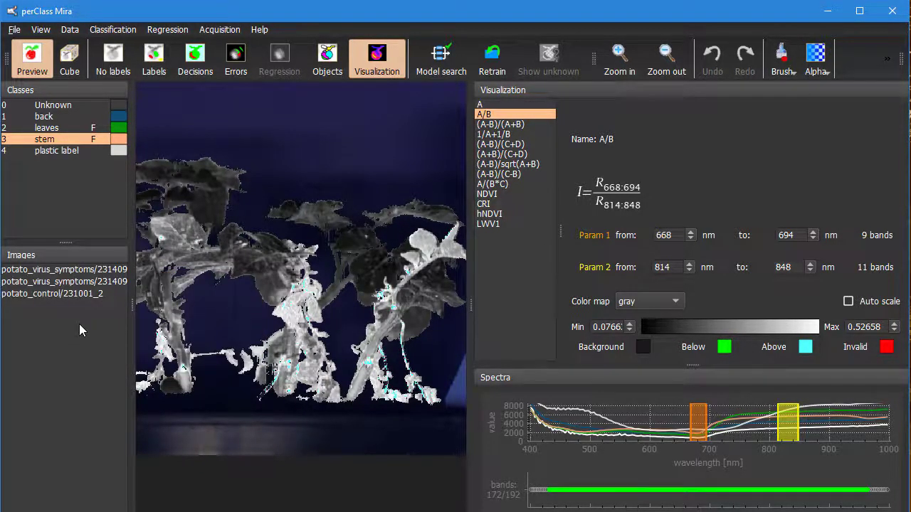